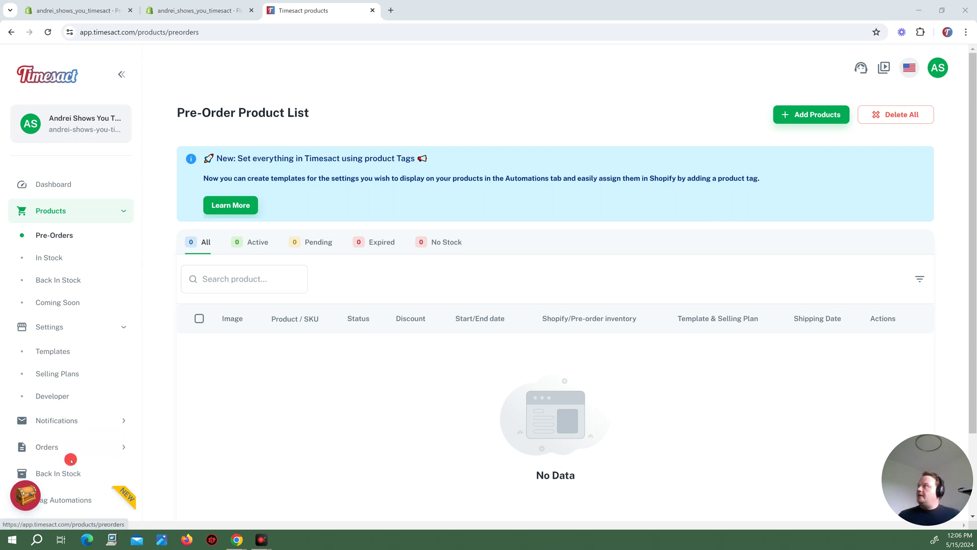
Step: Open Timesact's Tag Automations page from the lower part of the sidebar
scroll(73, 416, "down", 3)
left_click(65, 330)
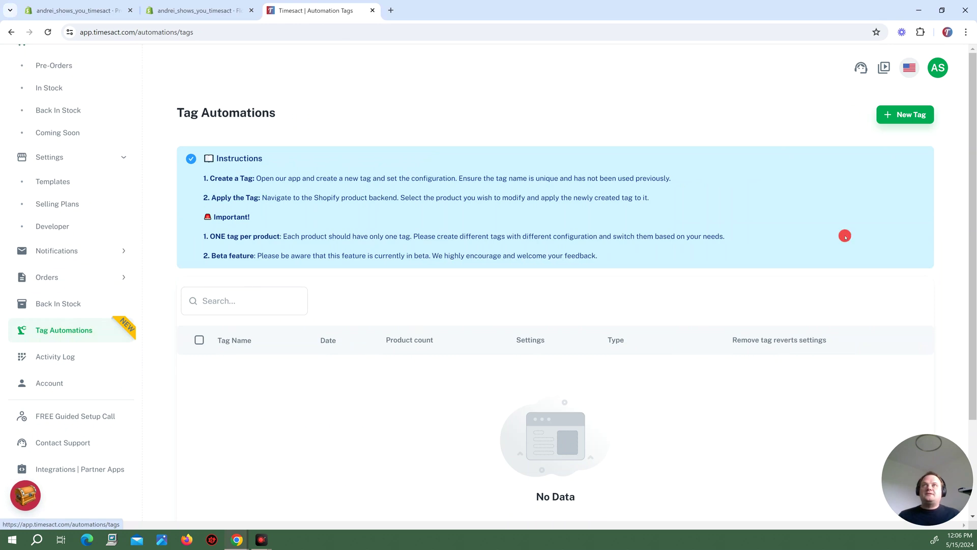
Step: Create a new tag automation named 'backorder'
left_click(904, 114)
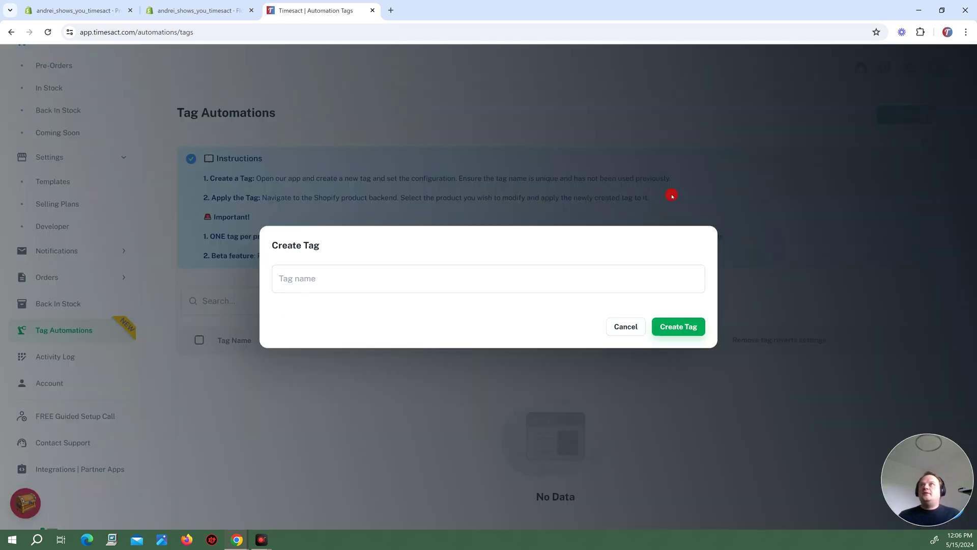
left_click(450, 264)
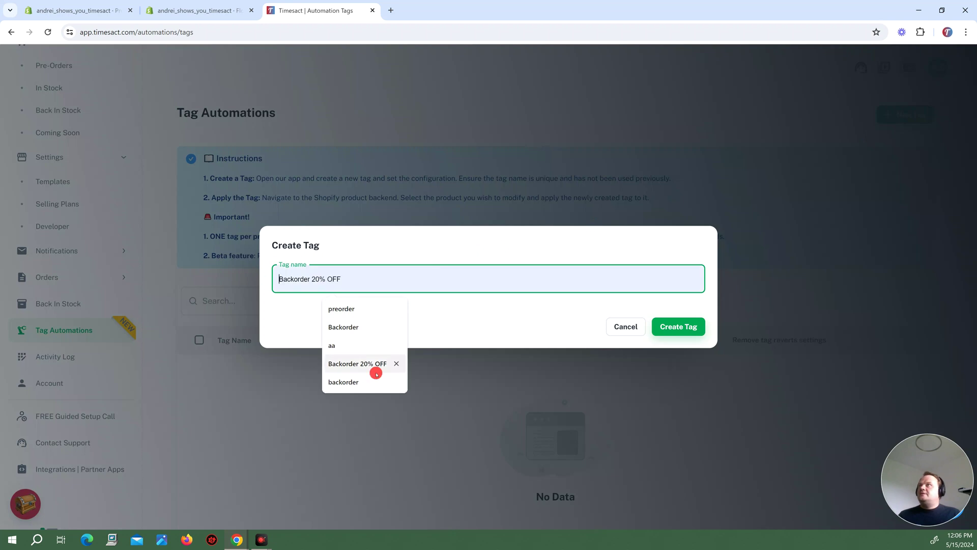
left_click(346, 383)
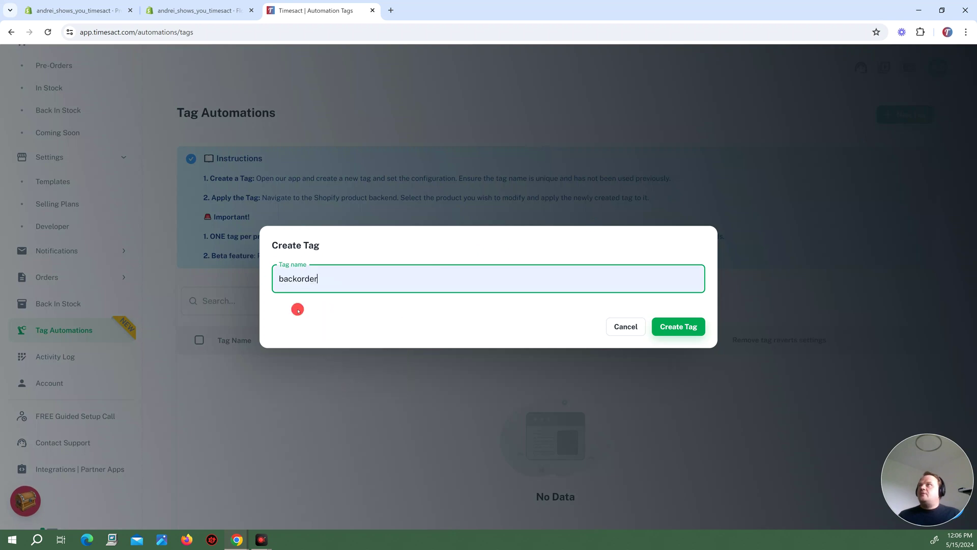
left_click(669, 326)
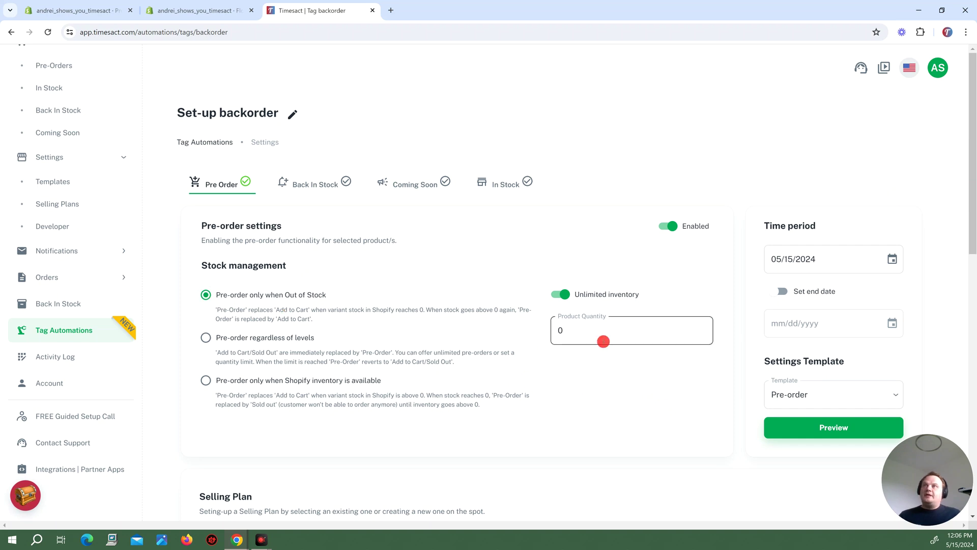
Step: Give the backorder tag the Backorder template and existing Backorder selling plan, then save
left_click(787, 393)
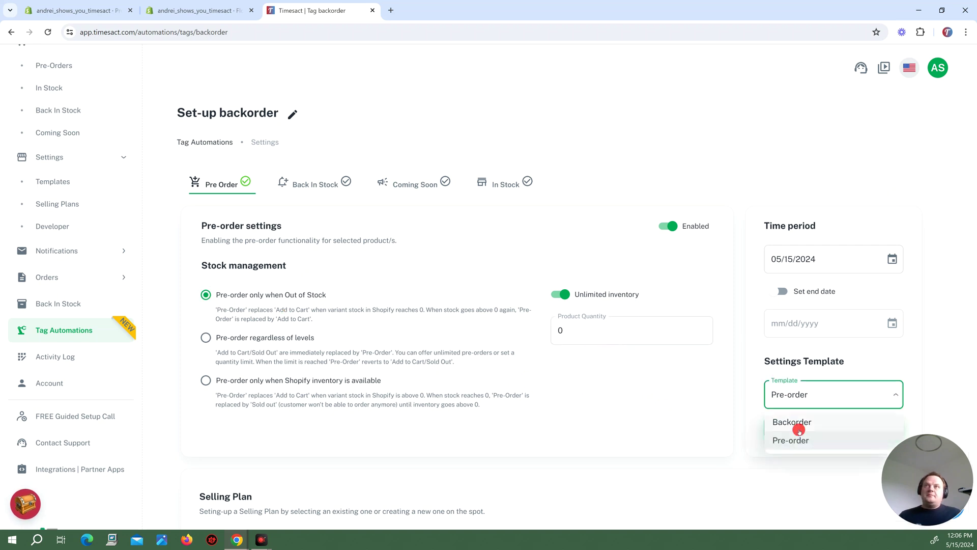
left_click(792, 423)
scroll(524, 419, "down", 5)
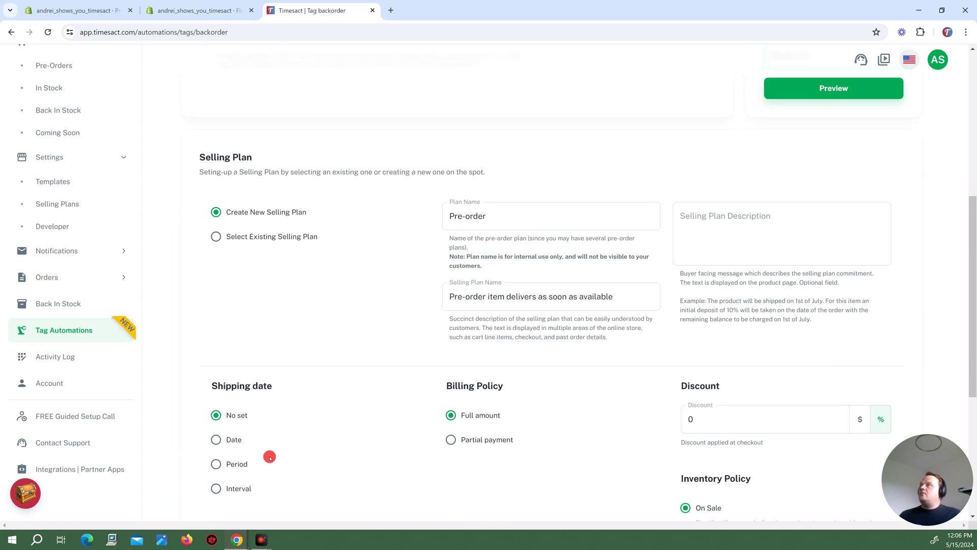
left_click(216, 236)
left_click(512, 261)
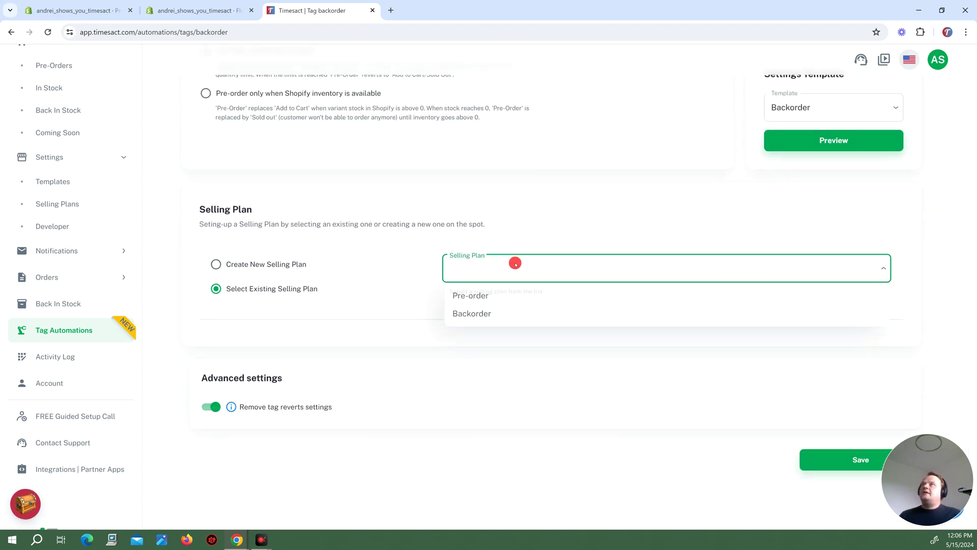
left_click(483, 314)
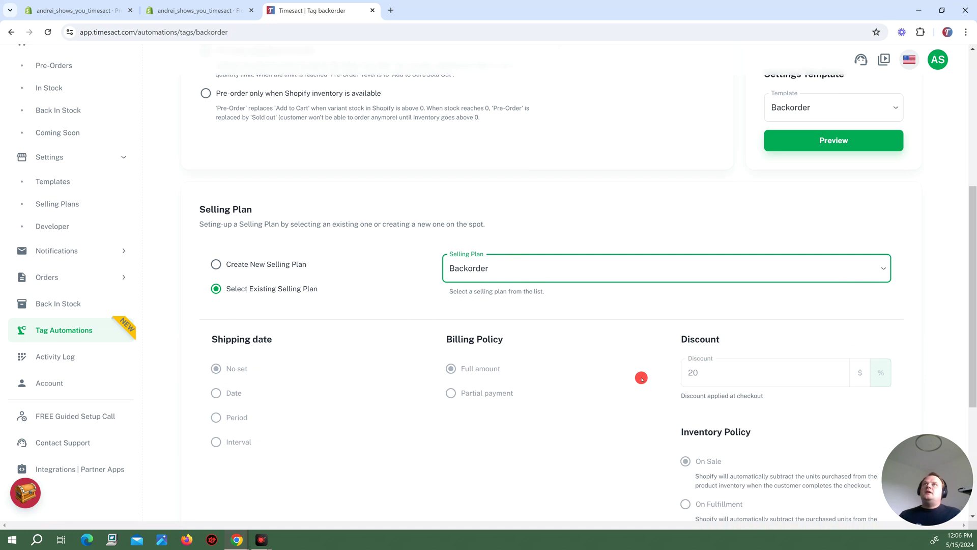
scroll(641, 375, "down", 5)
left_click(817, 454)
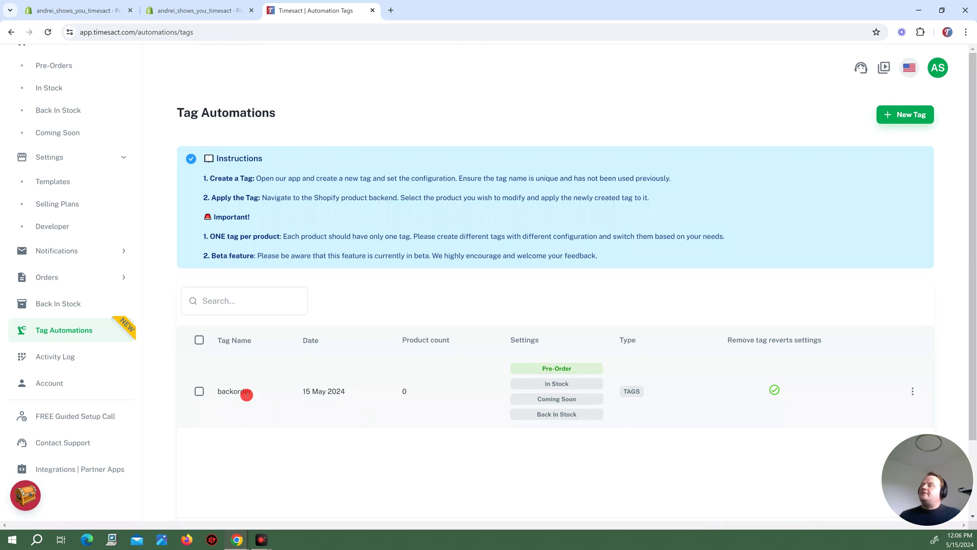
double_click(229, 391)
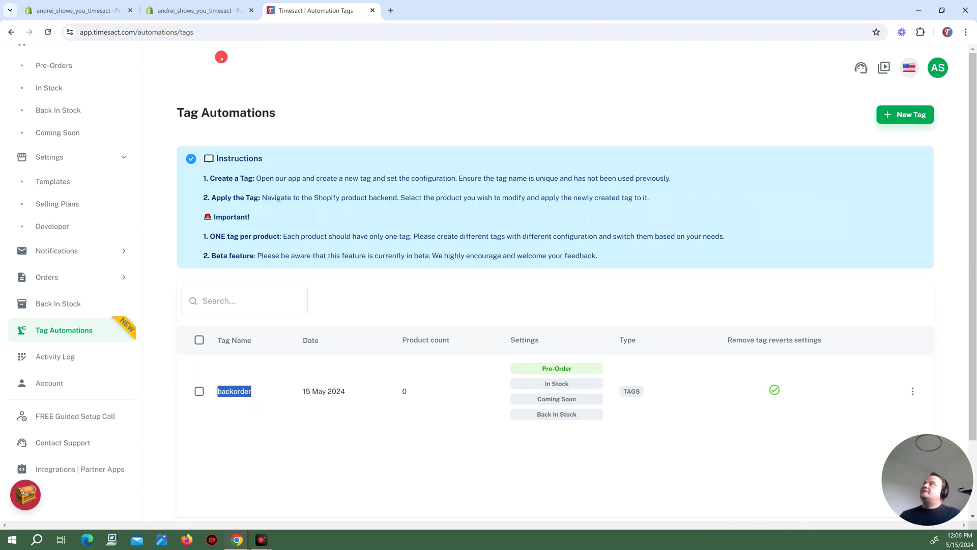
Step: Open the Shopify Flow app from the installed apps list
left_click(173, 9)
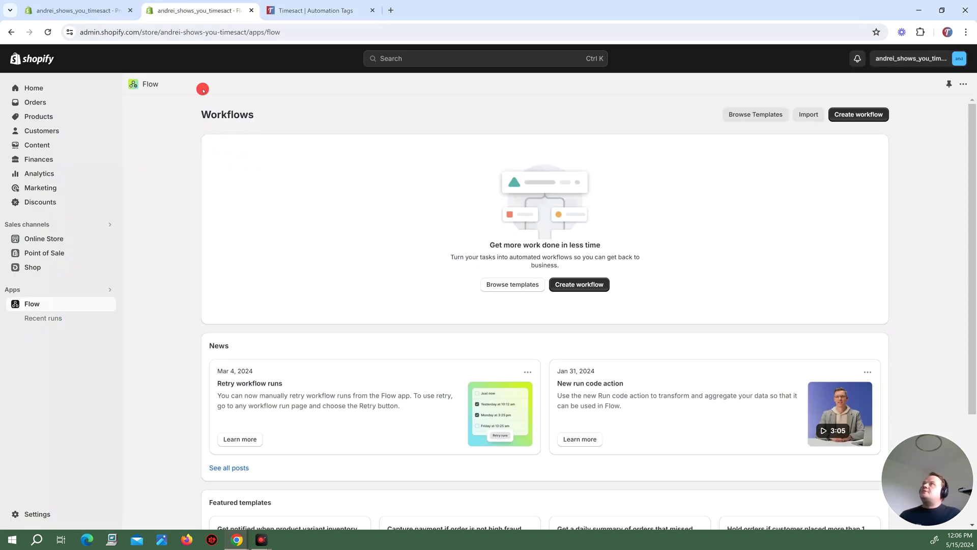
left_click(24, 290)
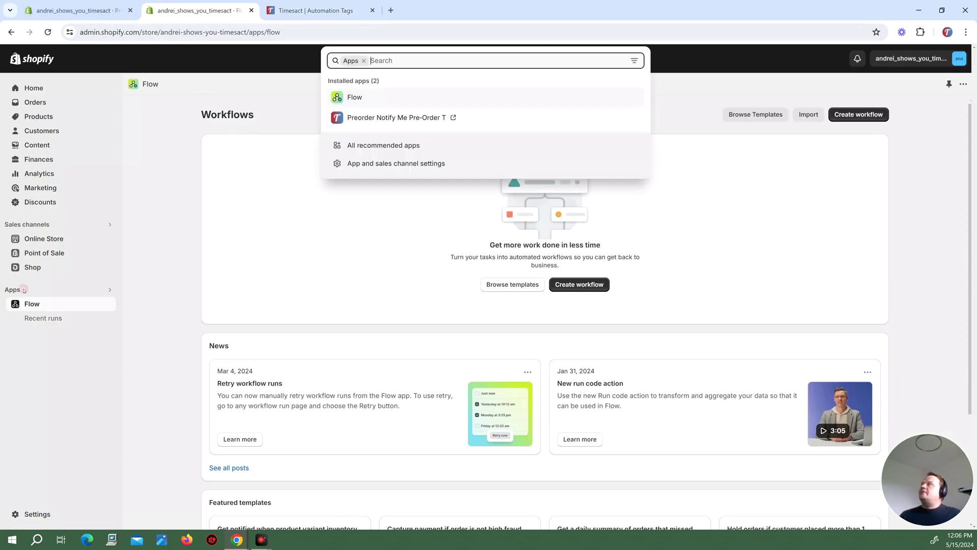
left_click(349, 102)
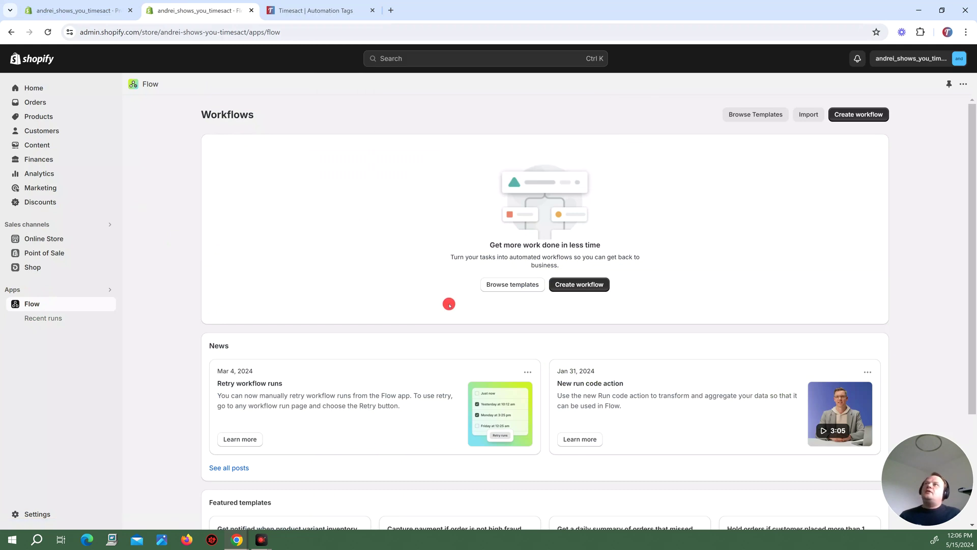
Step: Create a new workflow triggered by Shopify's 'Product variant out of stock' event
left_click(571, 283)
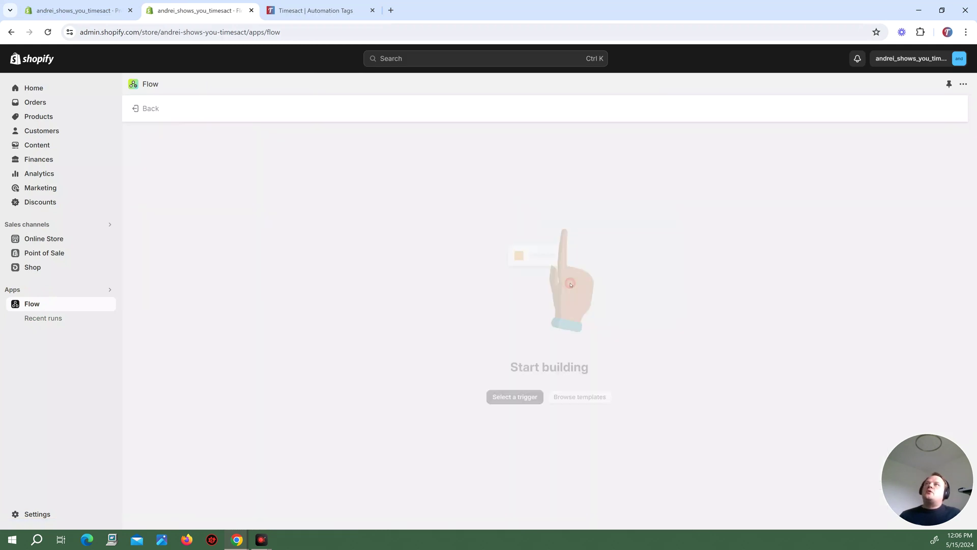
left_click(436, 371)
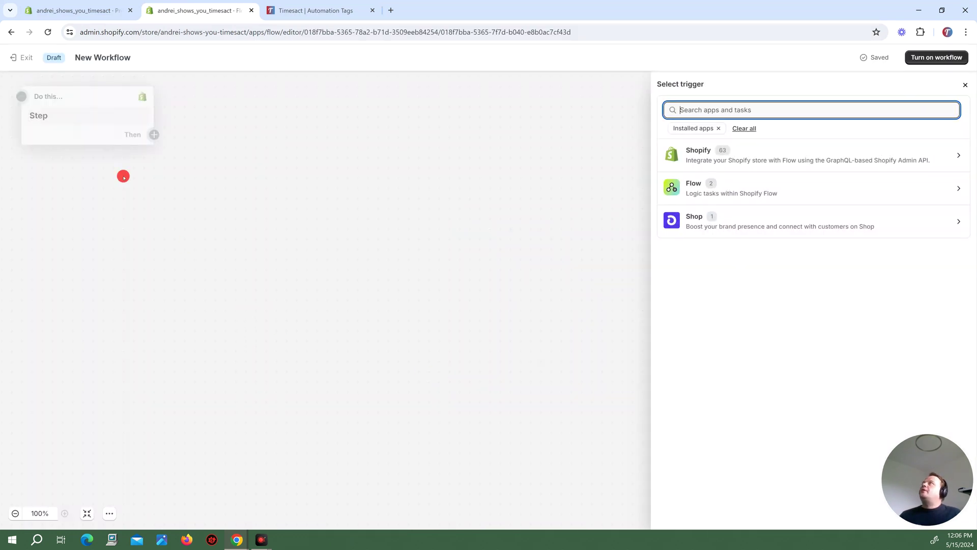
left_click(707, 158)
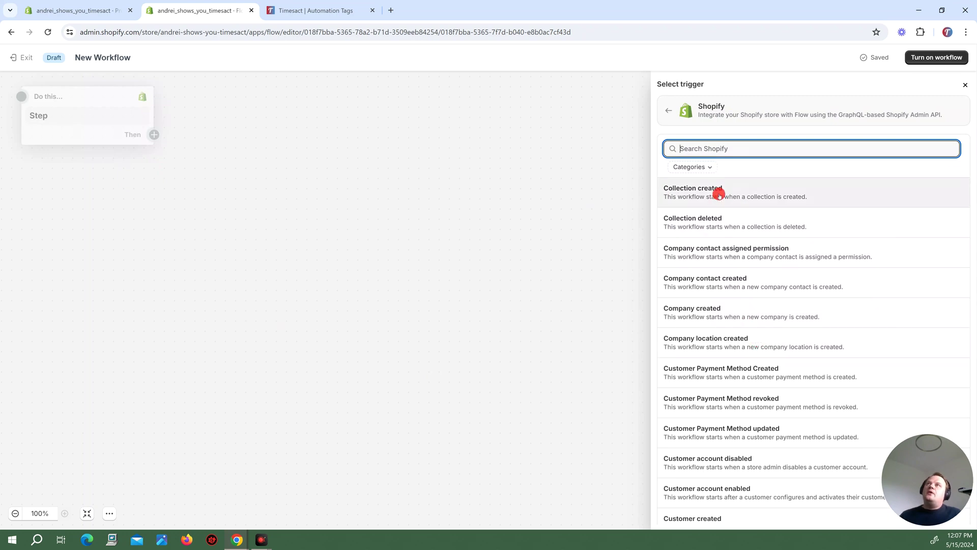
scroll(727, 308, "down", 3)
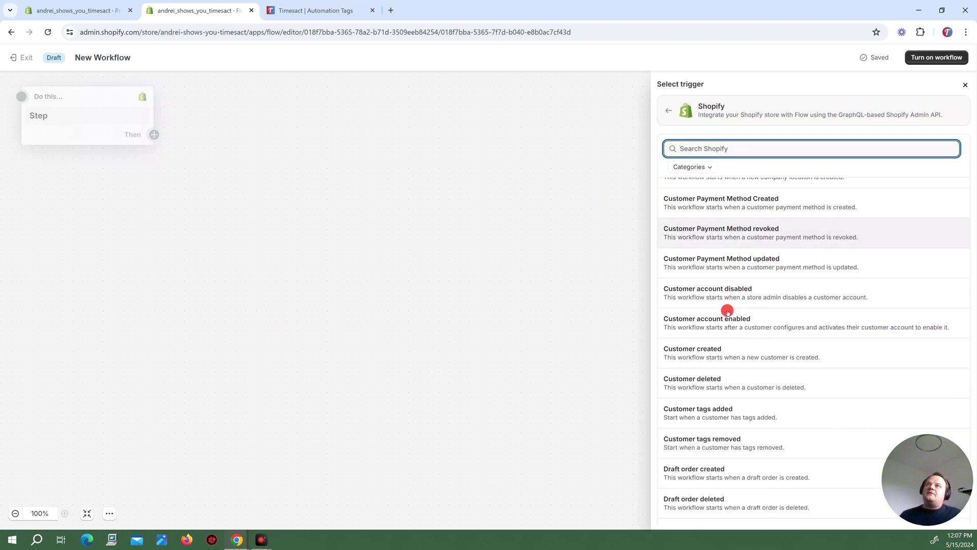
scroll(739, 375, "up", 3)
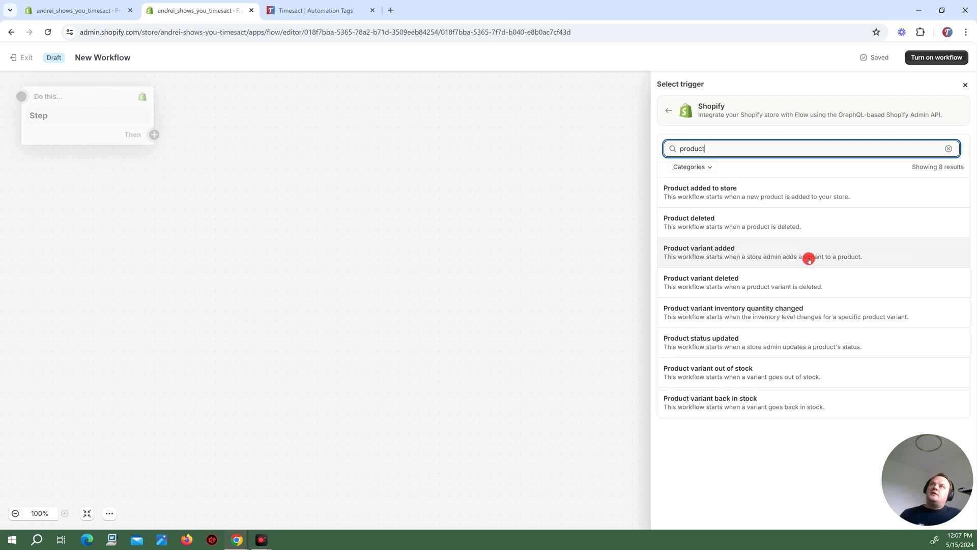
left_click(711, 371)
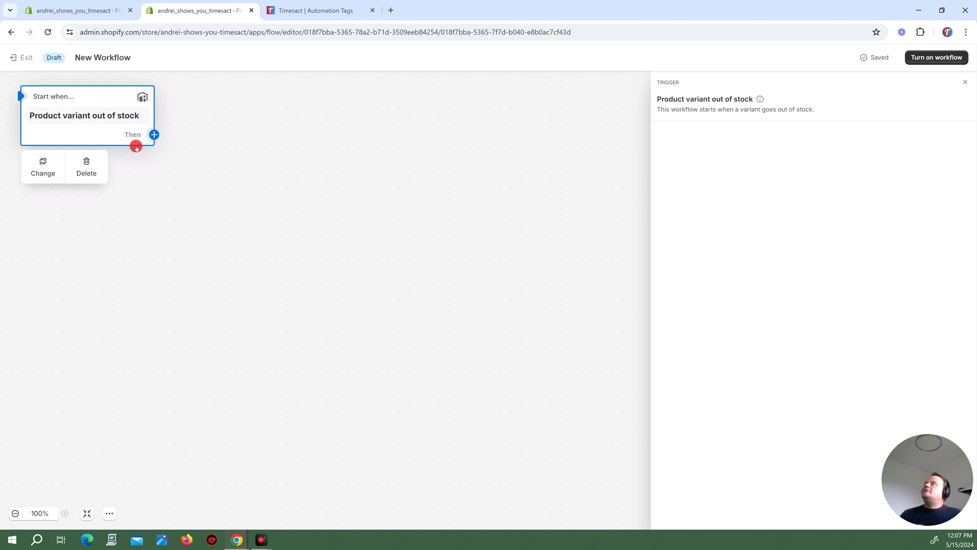
Step: Add an 'Add product tags' action after the trigger that adds the tag 'backorder'
left_click(152, 135)
left_click(229, 130)
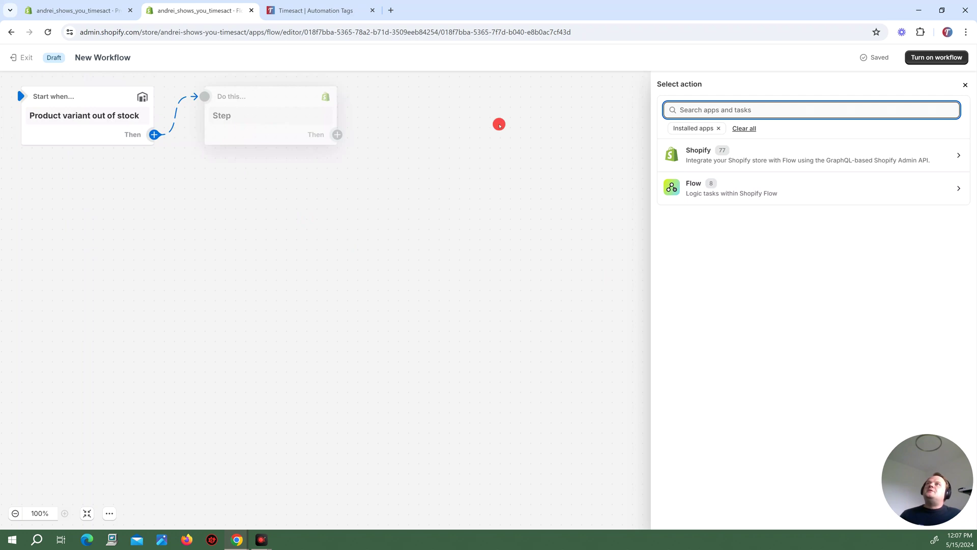
left_click(699, 156)
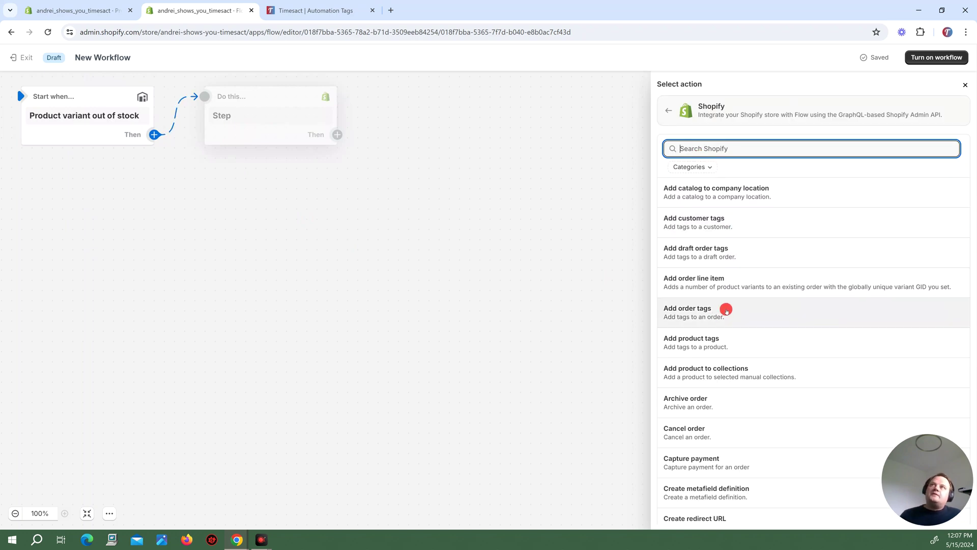
left_click(706, 340)
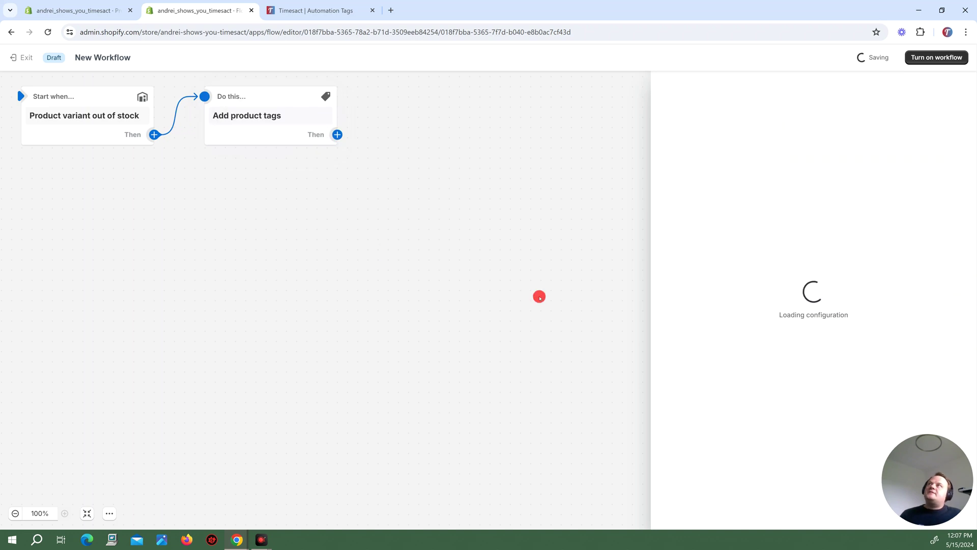
left_click(691, 197)
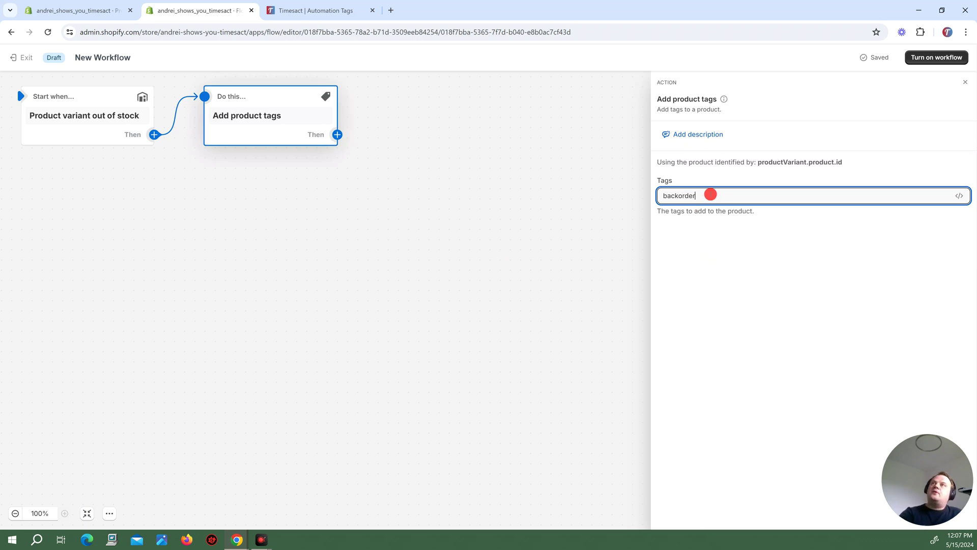
key("Return")
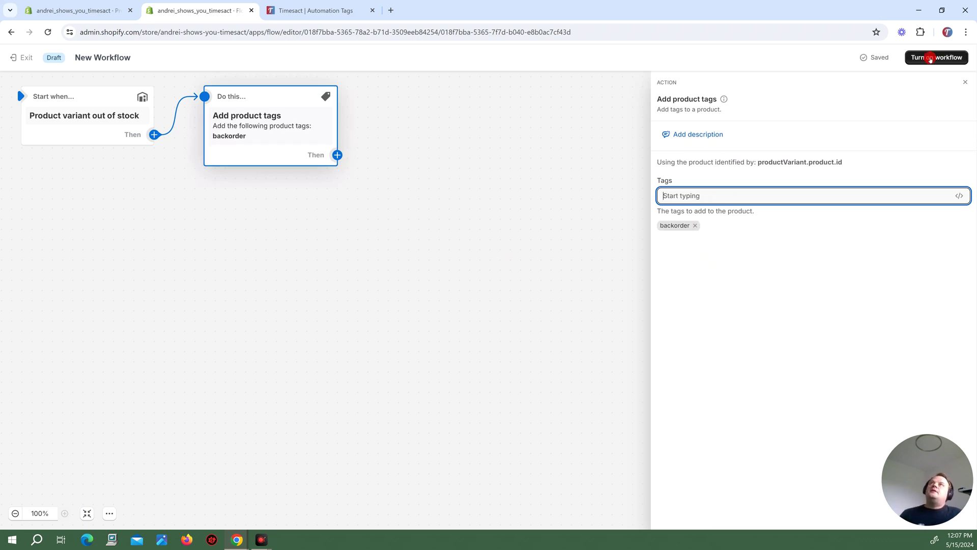
Step: Turn on the backorder-tagging workflow and return to the store's Products list tab
left_click(930, 58)
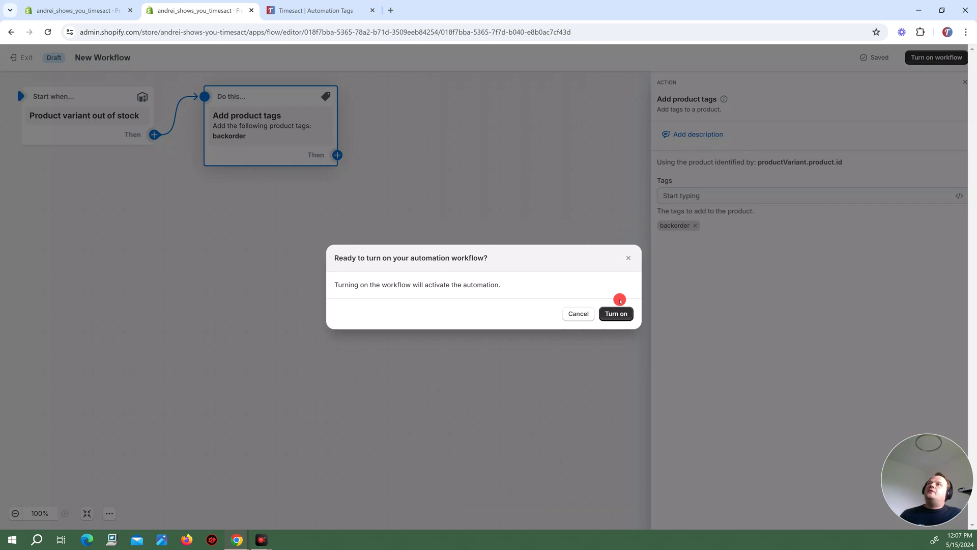
left_click(617, 313)
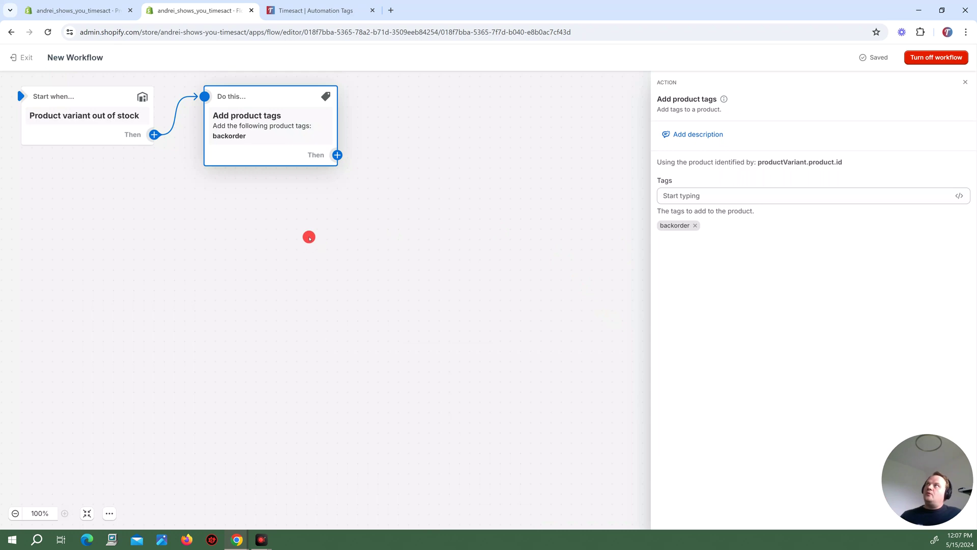
mouse_move(247, 143)
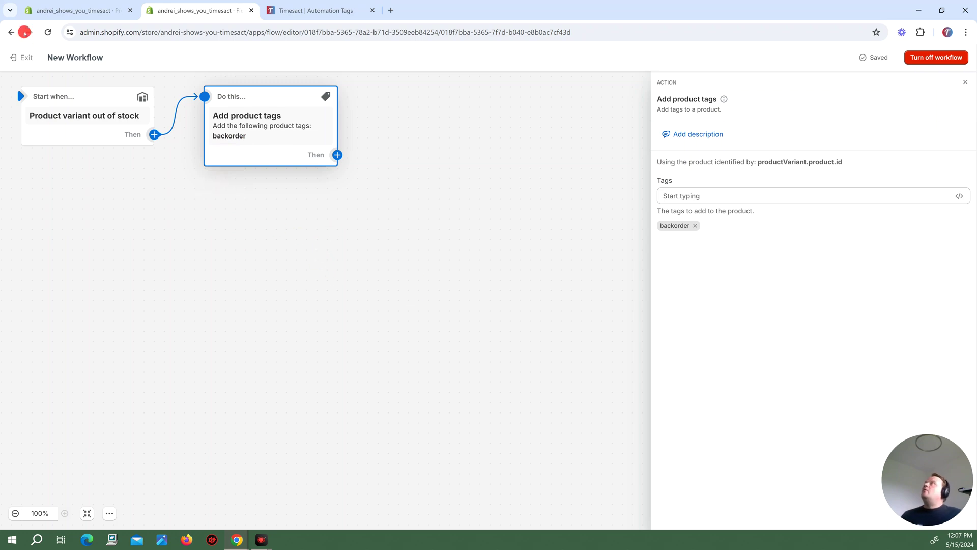
mouse_move(209, 149)
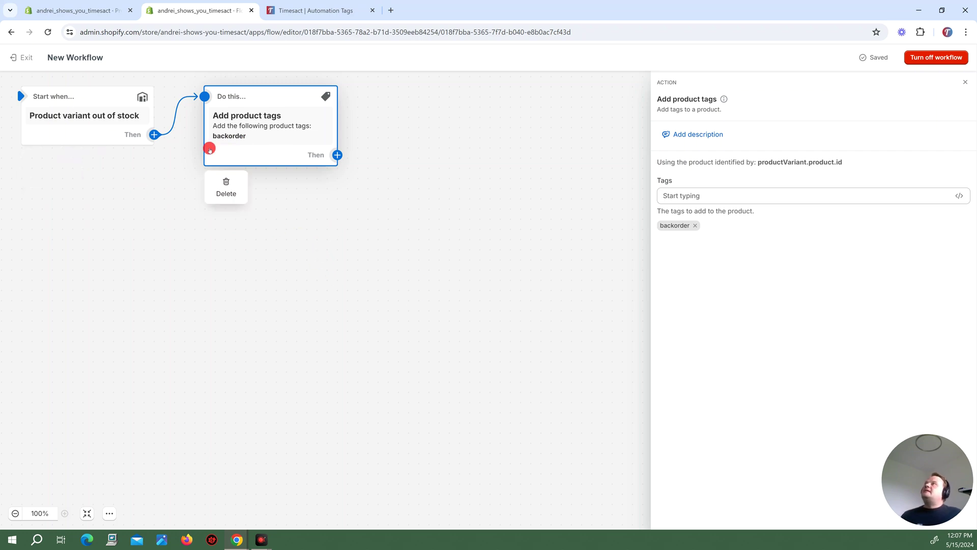
left_click(61, 11)
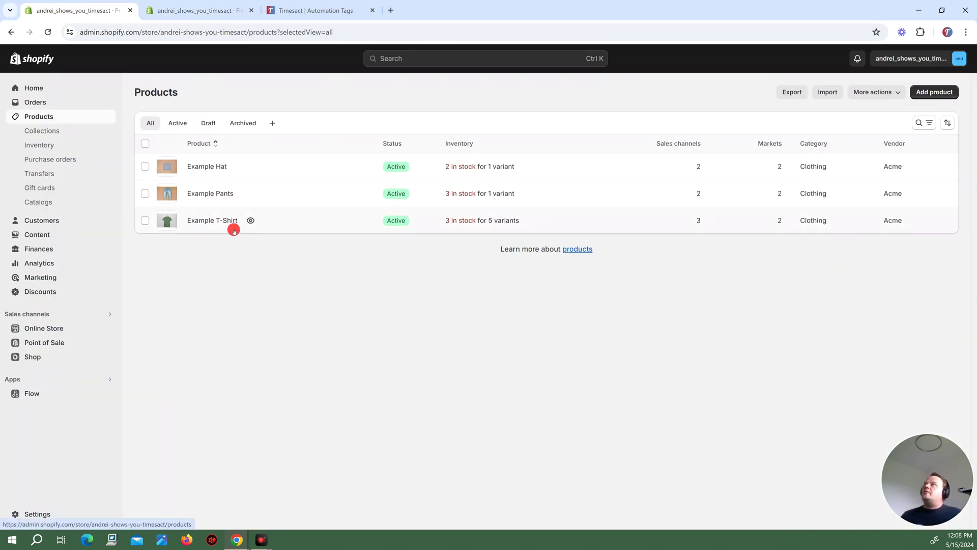
Step: Set Example T-Shirt's Small variant Available stock to 0 and save
left_click(199, 222)
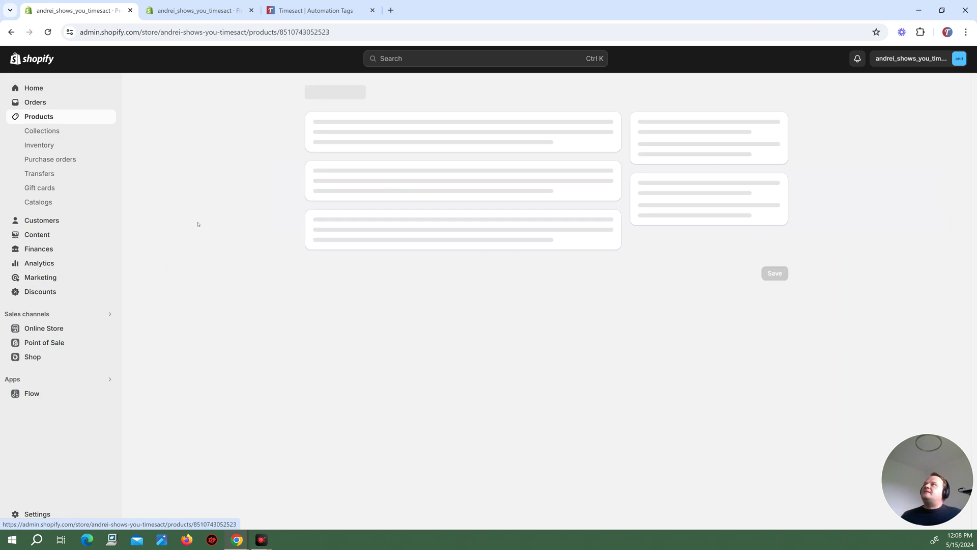
scroll(258, 315, "down", 3)
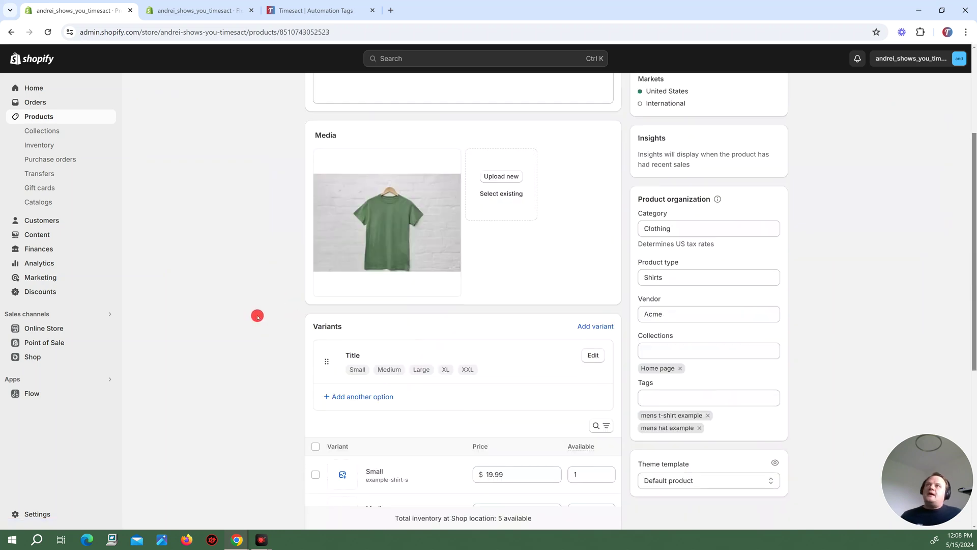
scroll(261, 339, "down", 3)
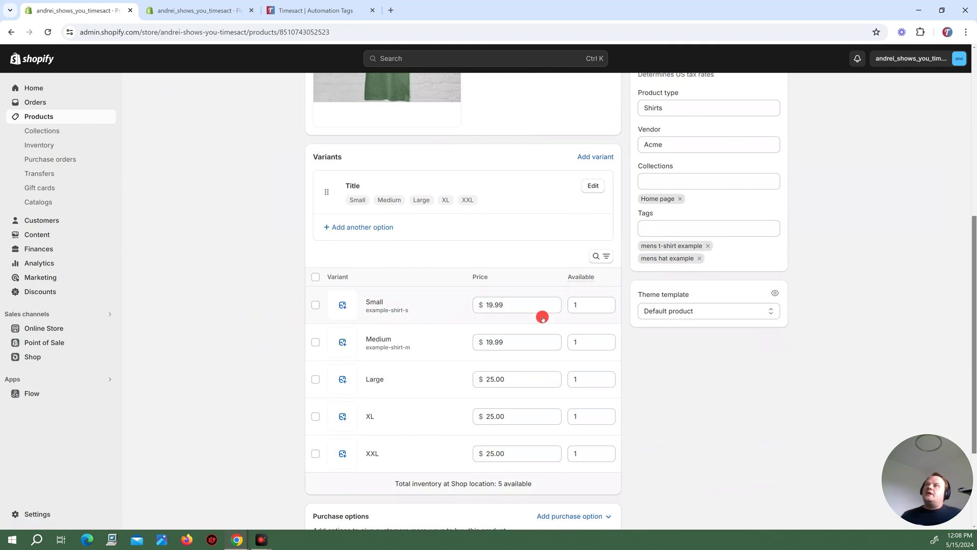
left_click(607, 308)
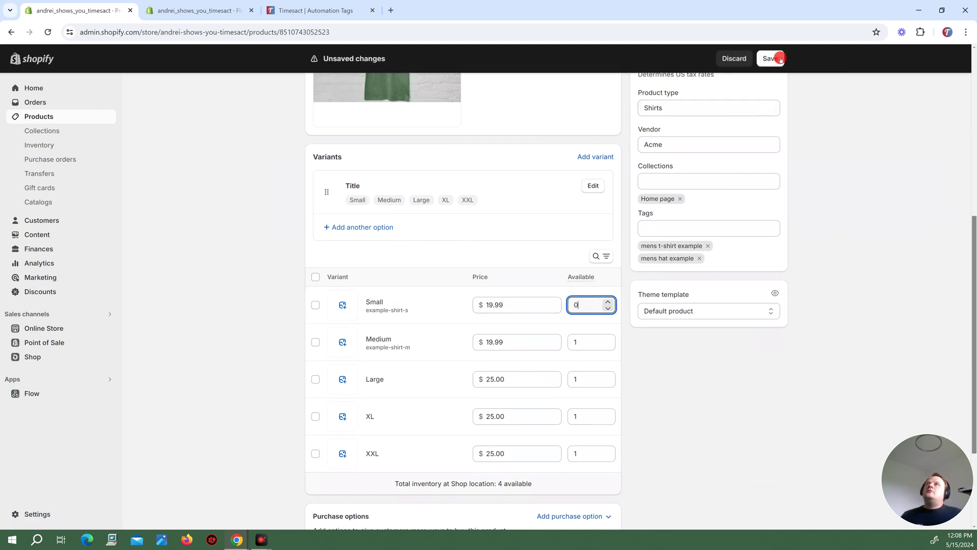
left_click(772, 58)
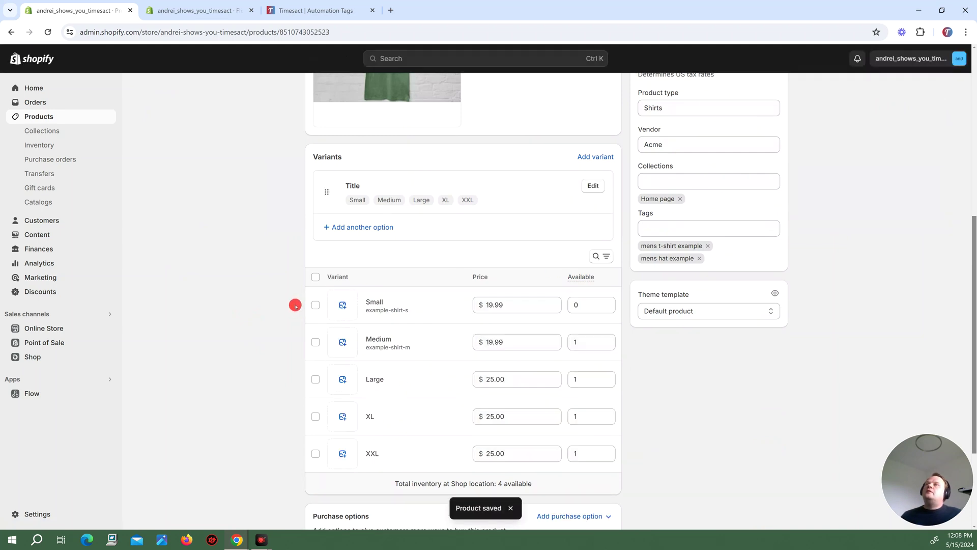
Step: Reload the T-Shirt to confirm the backorder tag, then return to Timesact's Tag Automations
scroll(295, 305, "down", 3)
scroll(295, 306, "up", 7)
scroll(294, 306, "down", 3)
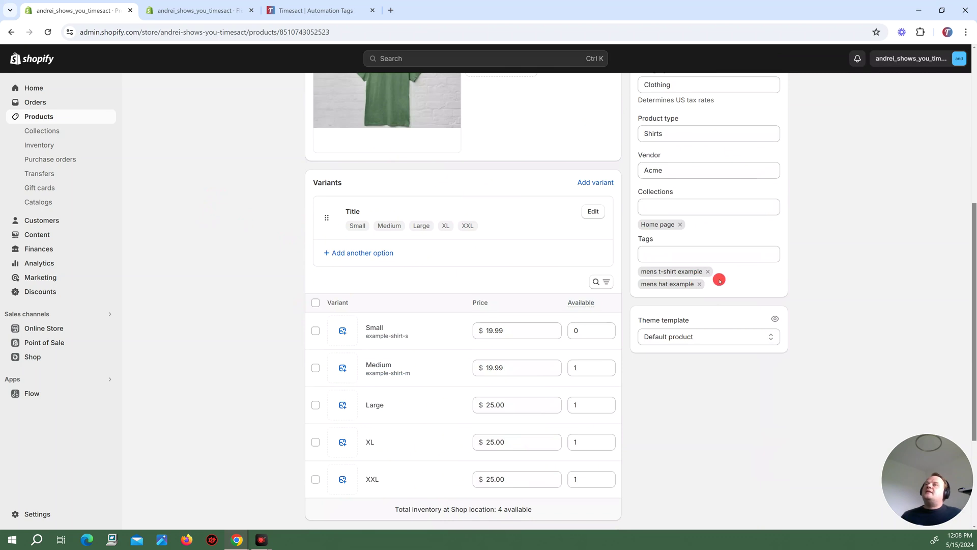
left_click(48, 31)
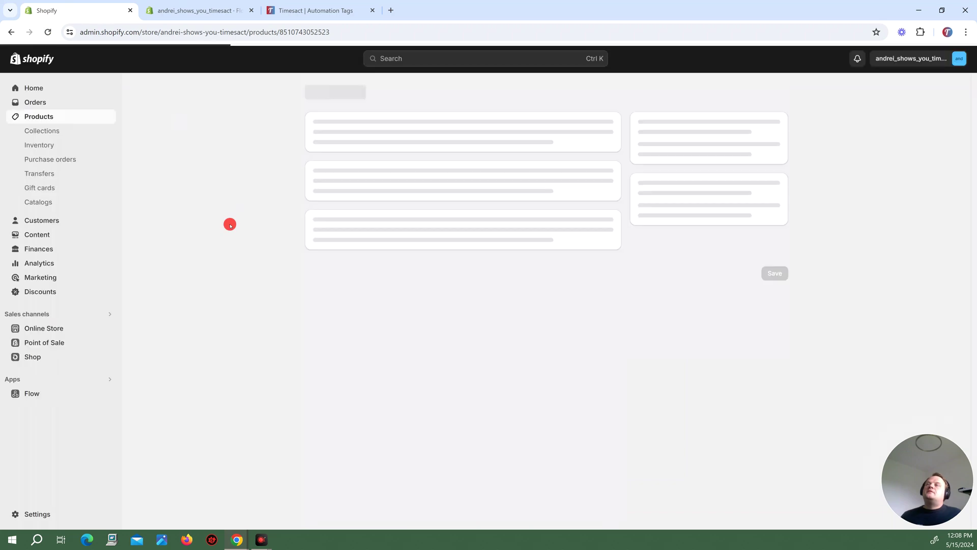
scroll(227, 224, "down", 5)
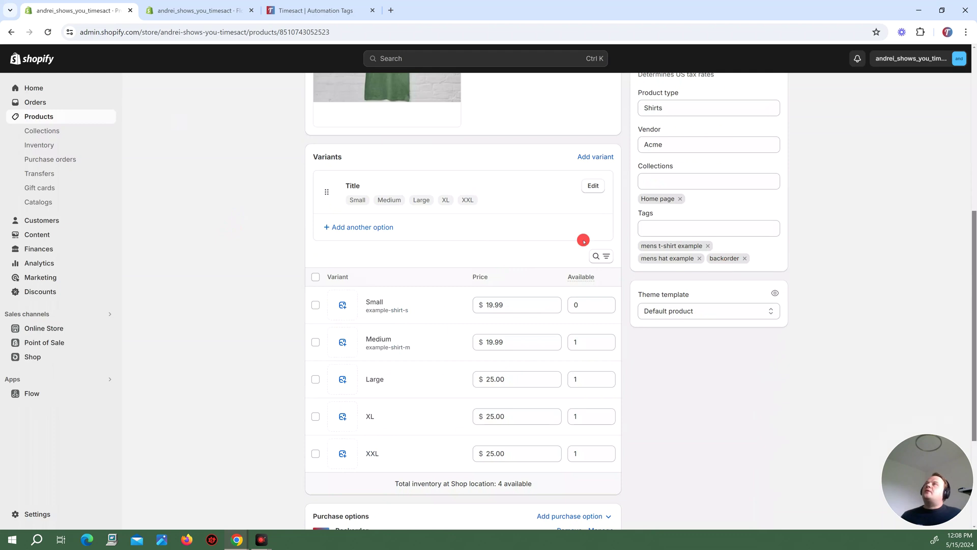
left_click(316, 10)
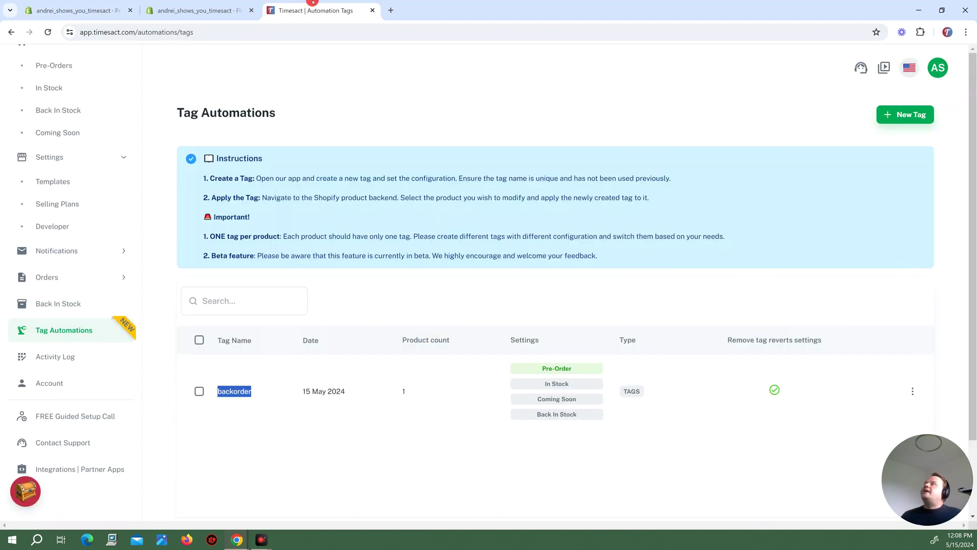
Step: View Timesact's Pre-Order Product List showing Example T-Shirt's Small variant at 20% off
scroll(59, 148, "up", 4)
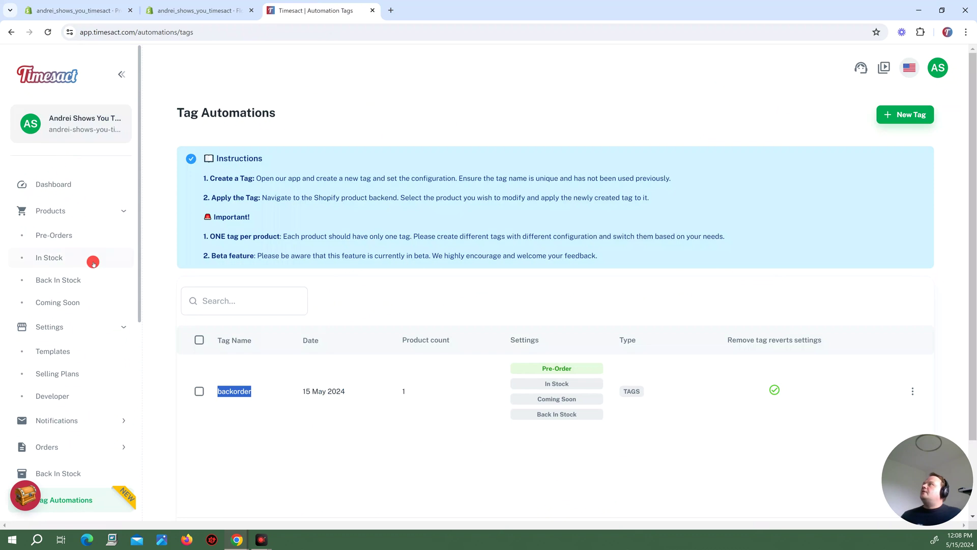
left_click(62, 238)
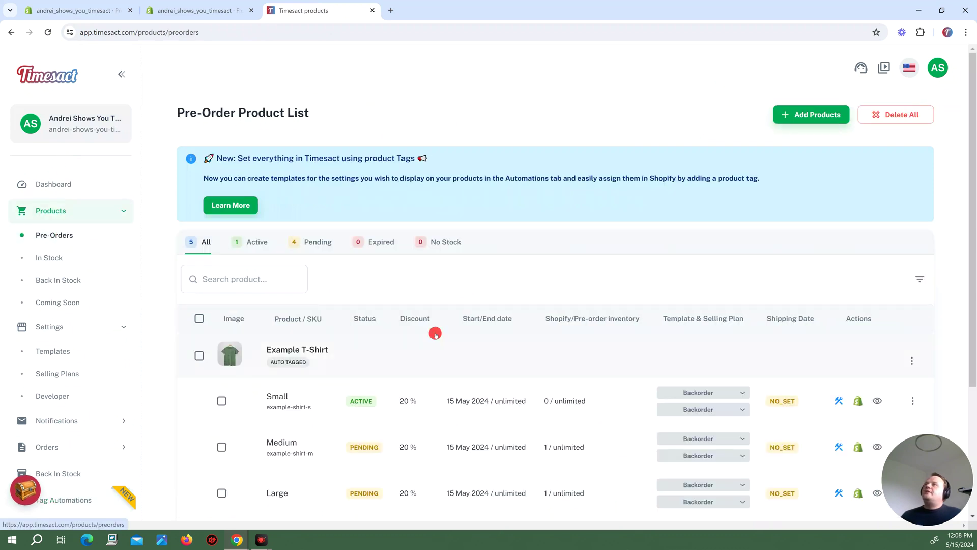
scroll(432, 370, "down", 3)
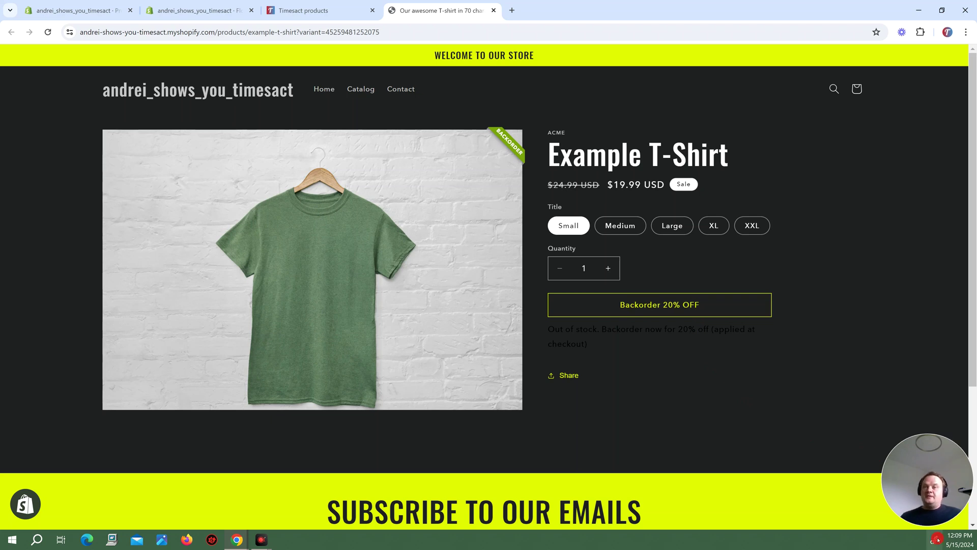
Step: Check the storefront T-Shirt page's Backorder ribbon and 'Backorder 20% OFF' button for Small
mouse_move(960, 535)
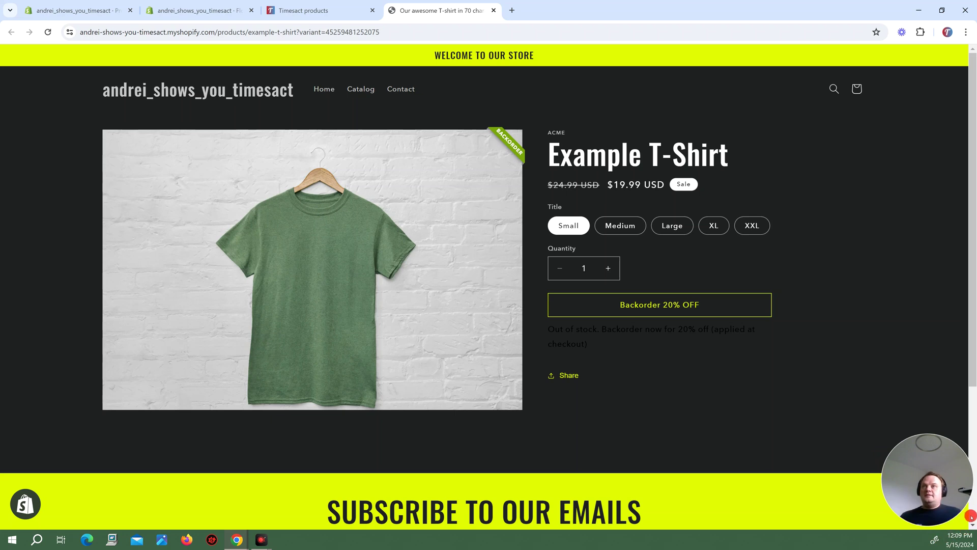